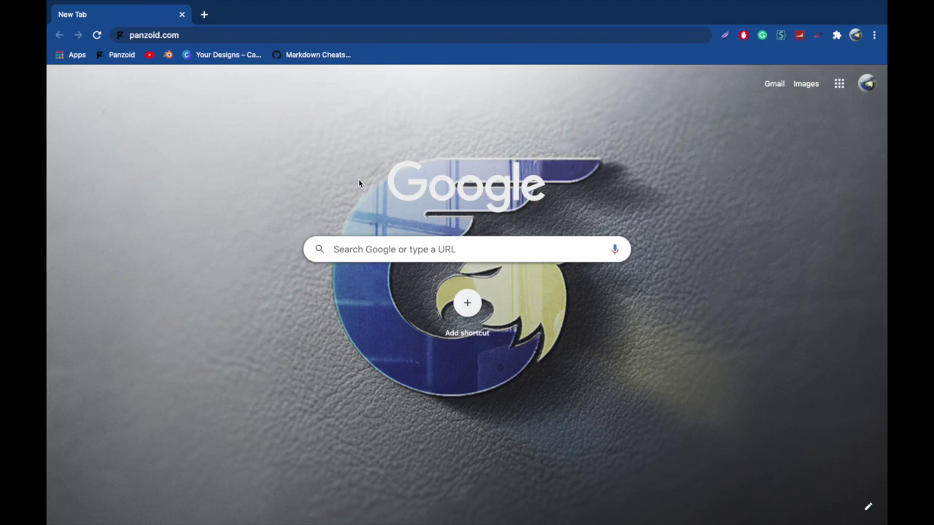
Go to panzoid.com and open the creation titled "Epic Panzoid Multistyle 2D Intro".
left_click(189, 35)
key("Return")
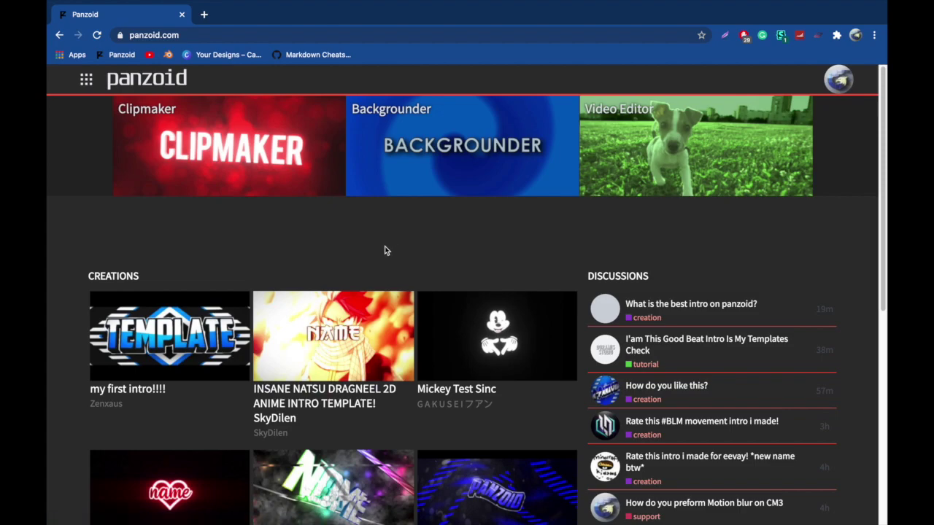
scroll(385, 250, "down", 5)
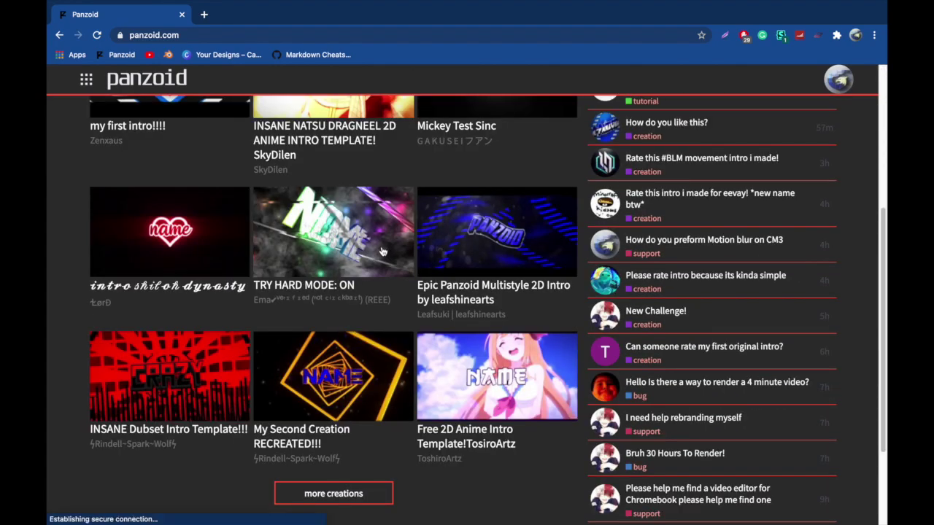
scroll(381, 251, "down", 2)
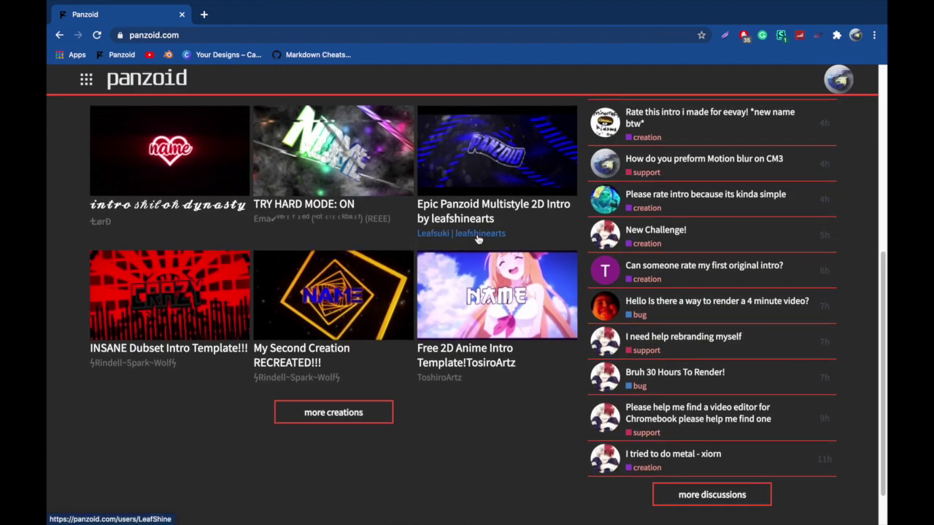
scroll(503, 240, "up", 1)
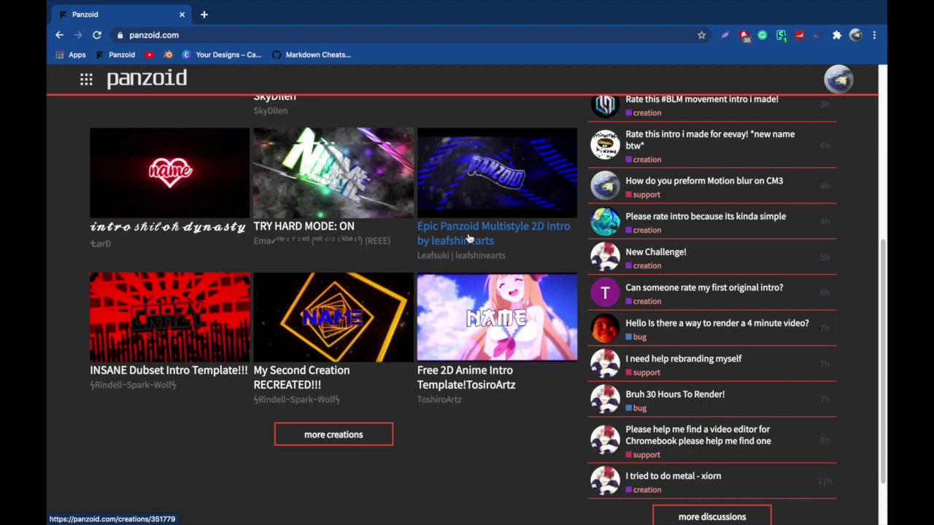
left_click(468, 237)
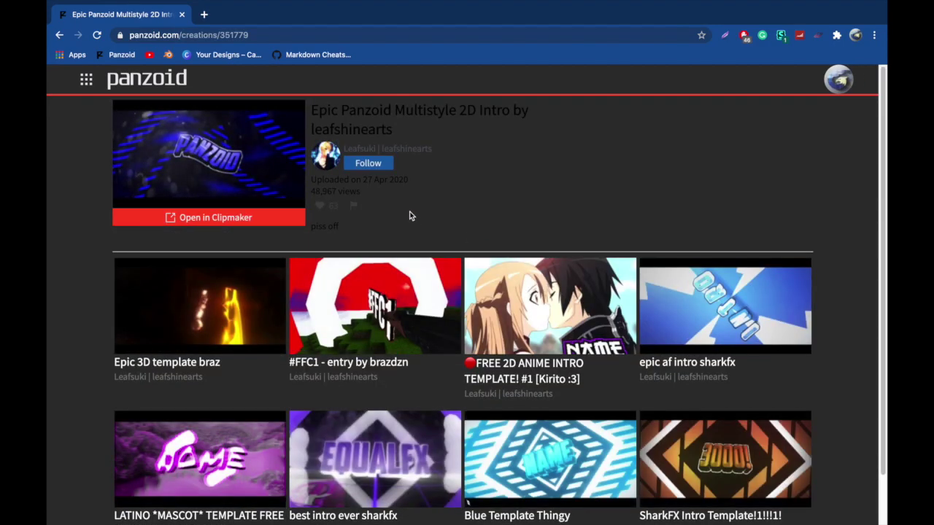
Open the template in Clipmaker and play it in preview mode, pausing it after viewing.
scroll(366, 229, "down", 1)
scroll(368, 230, "up", 1)
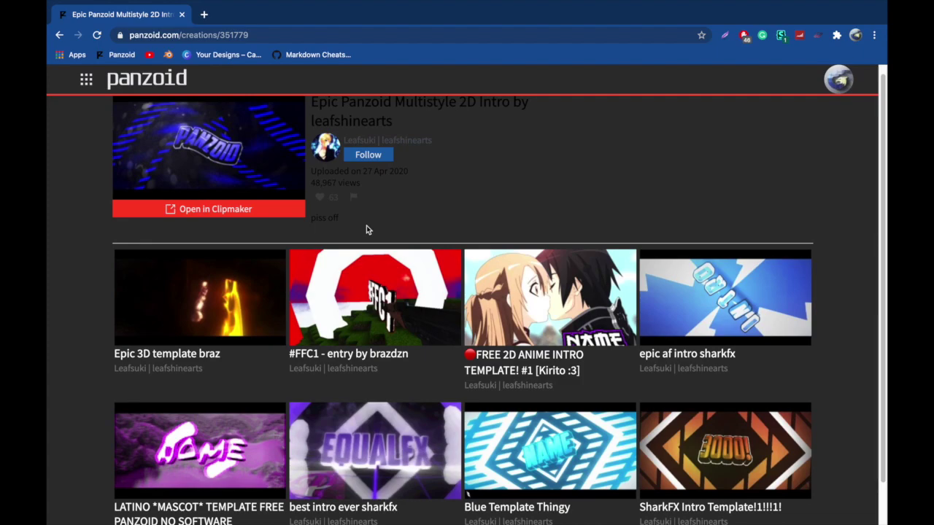
scroll(366, 228, "up", 1)
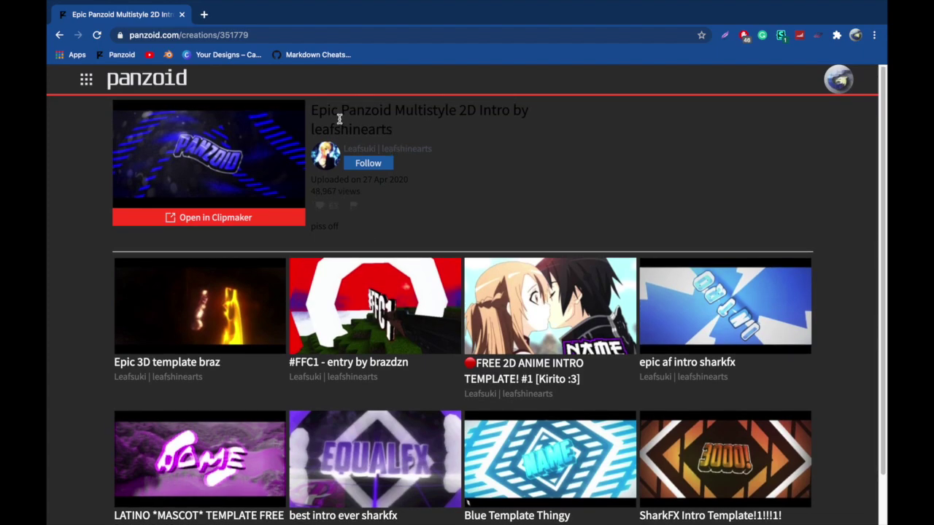
left_click(212, 223)
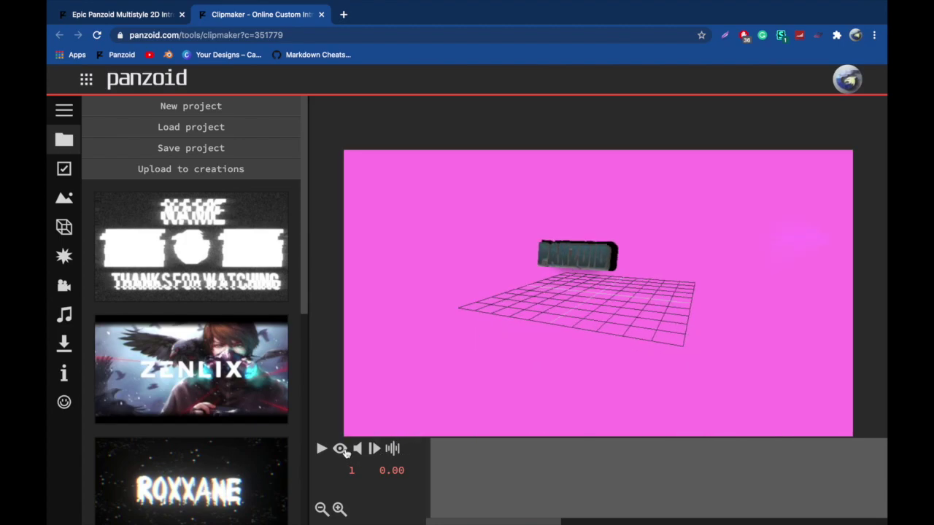
left_click(341, 449)
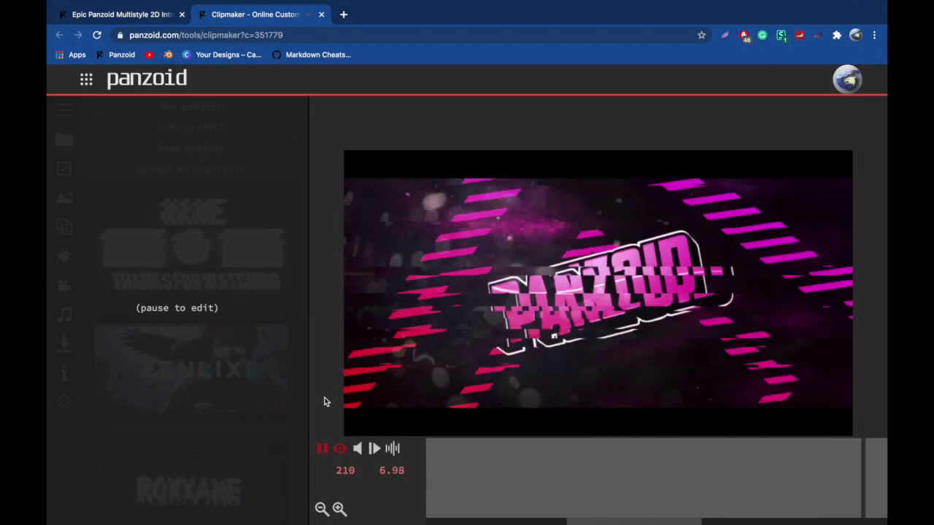
key("space")
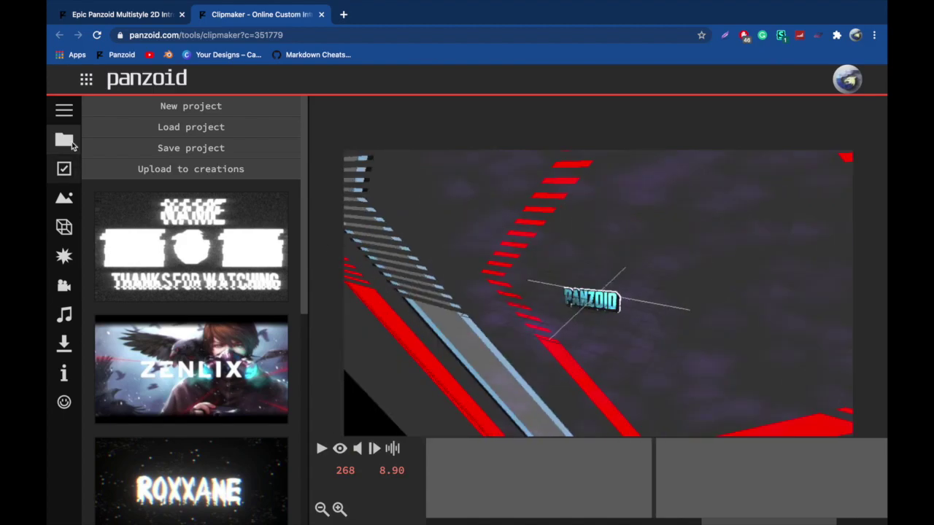
In the project's basic settings, set the video resolution to 1920x1080 (1080p) and the frame rate to 30.
left_click(64, 113)
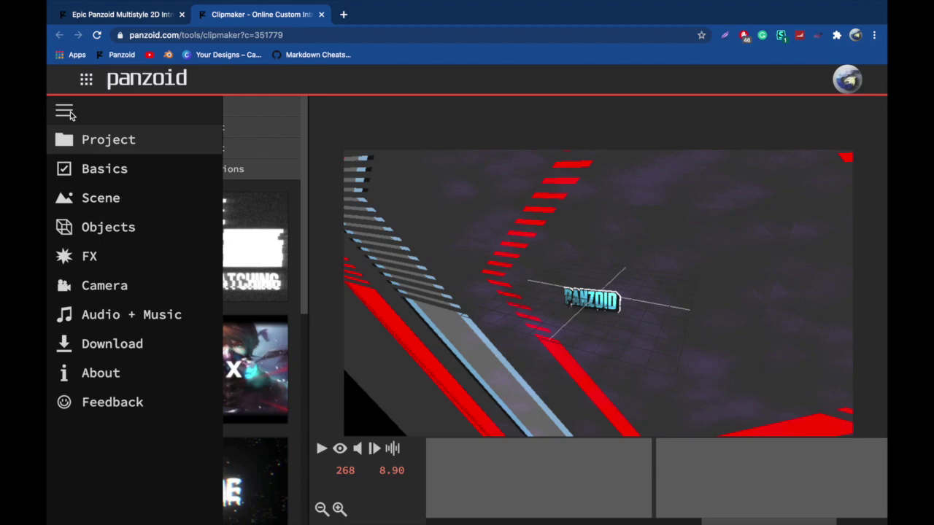
left_click(114, 174)
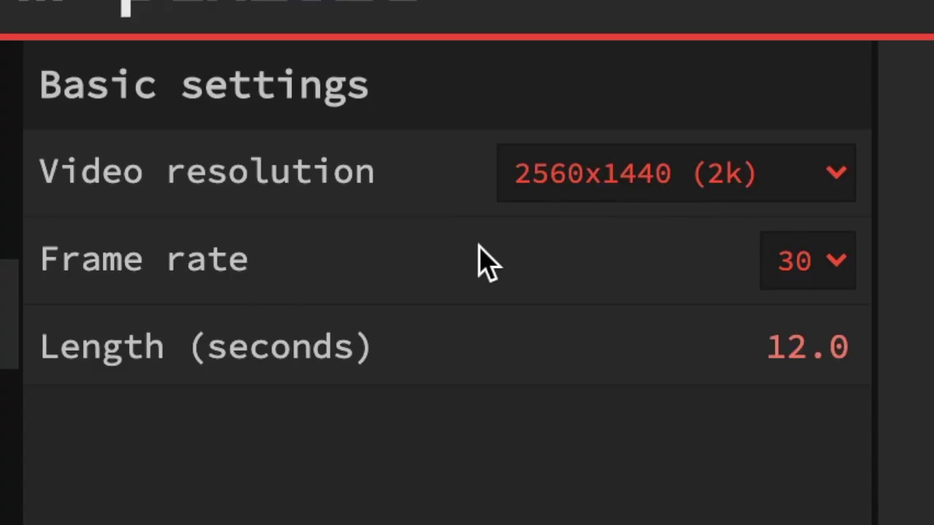
left_click(696, 184)
left_click(709, 184)
left_click(706, 181)
left_click(716, 207)
left_click(720, 191)
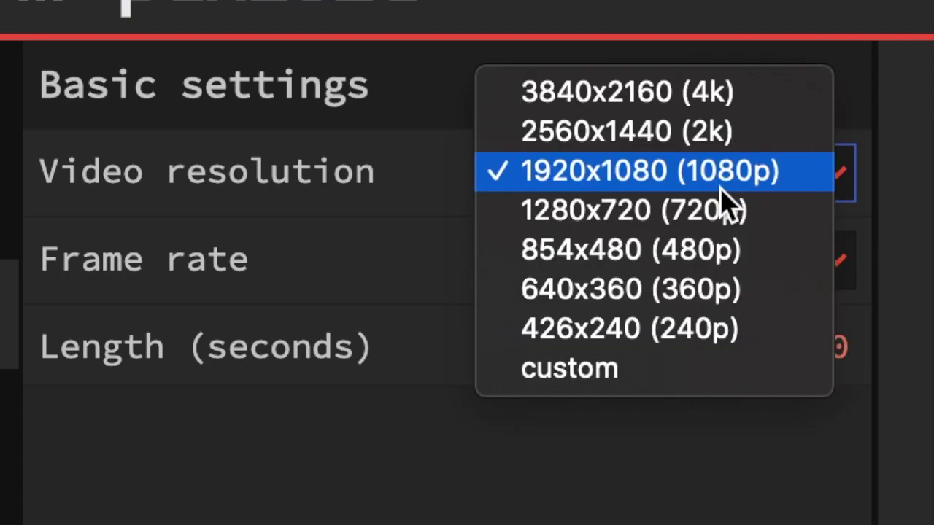
left_click(722, 331)
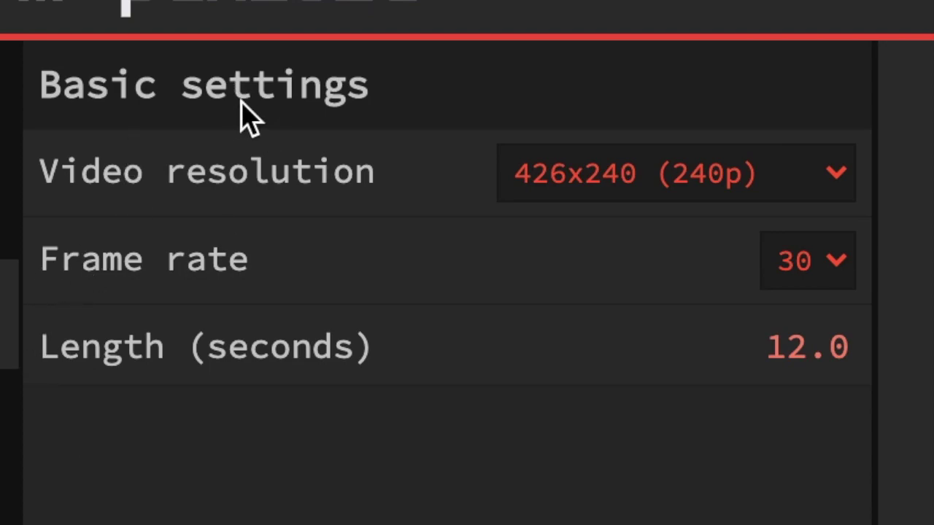
left_click(660, 186)
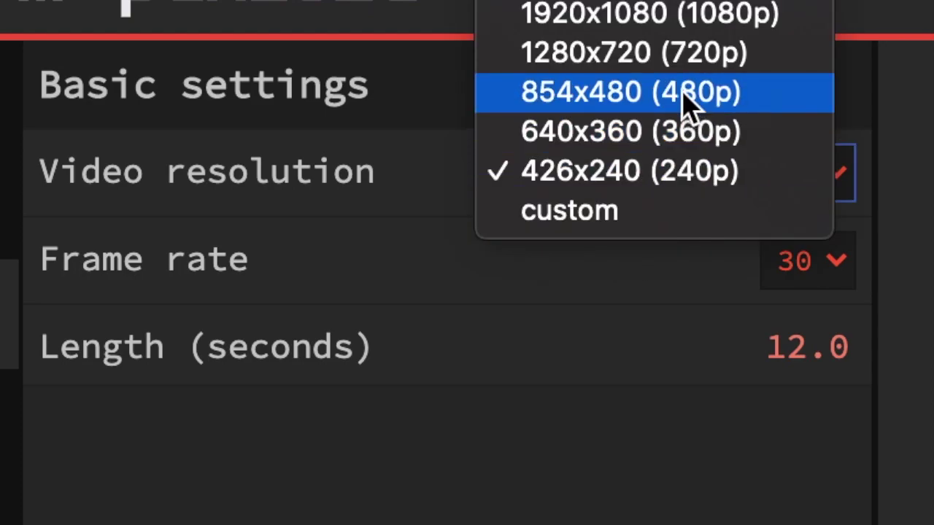
left_click(700, 16)
left_click(839, 264)
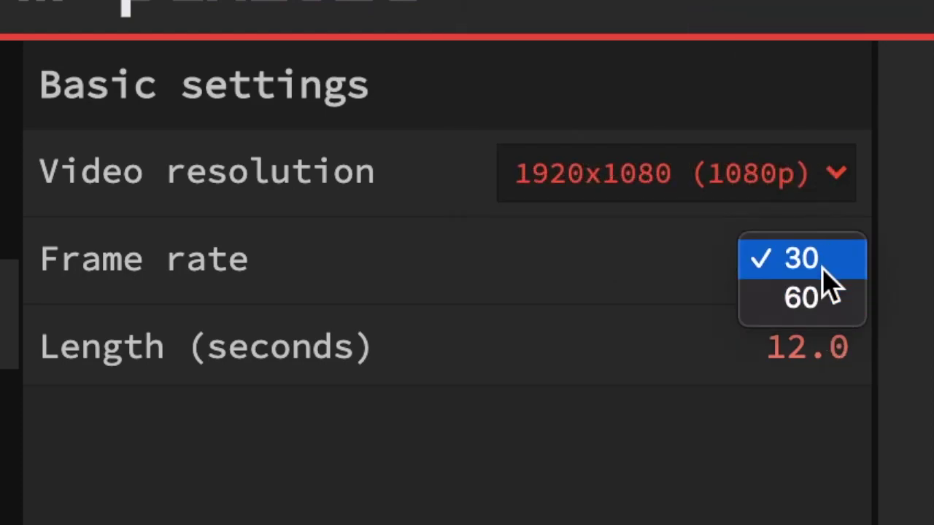
left_click(824, 269)
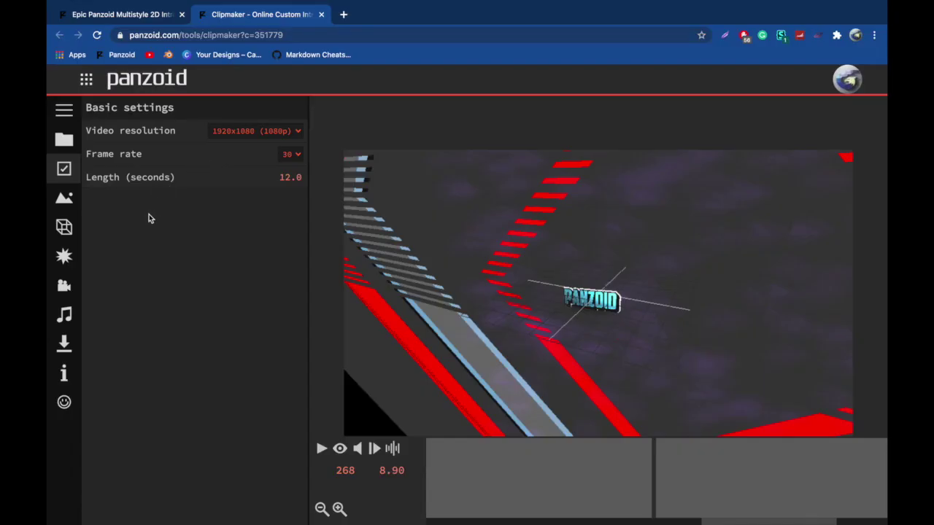
Find the first PANZOID text object in the Text2 group and change its text to "vipex".
left_click(65, 229)
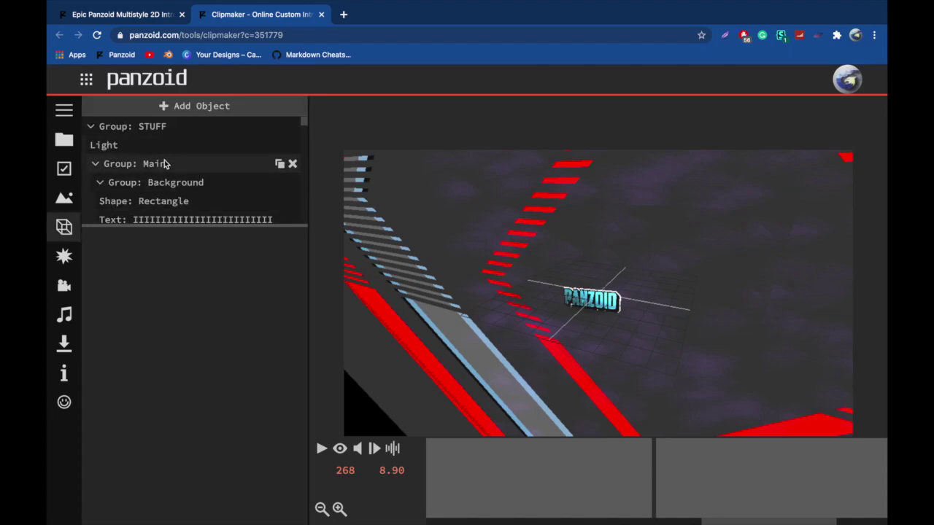
scroll(163, 165, "down", 3)
scroll(164, 164, "down", 5)
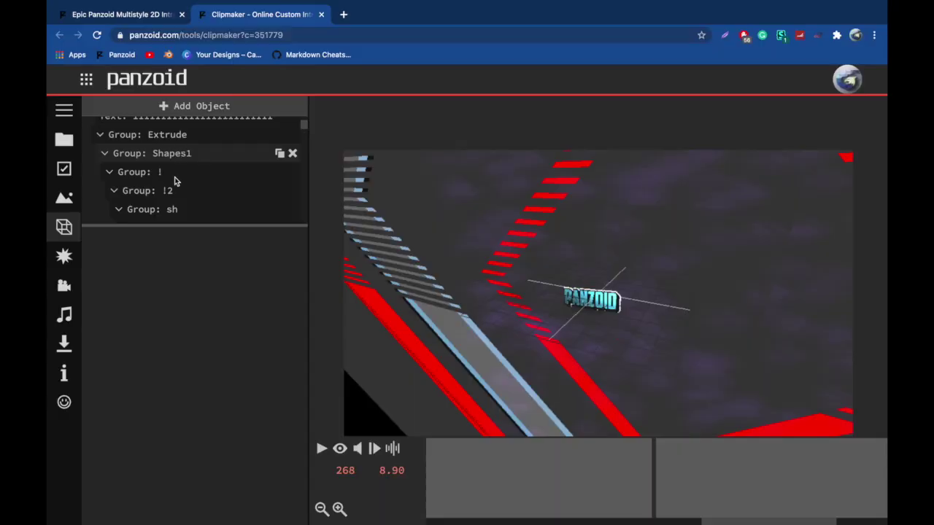
scroll(175, 181, "down", 4)
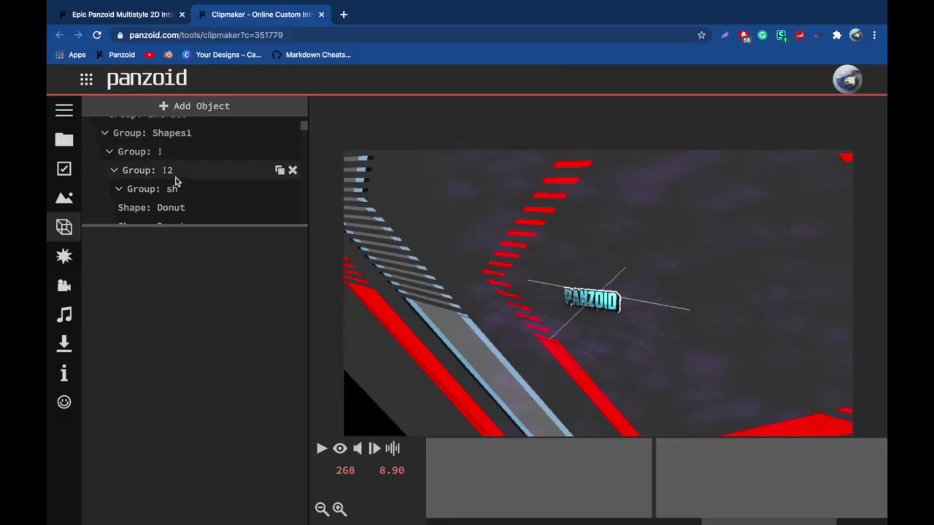
scroll(219, 169, "up", 3)
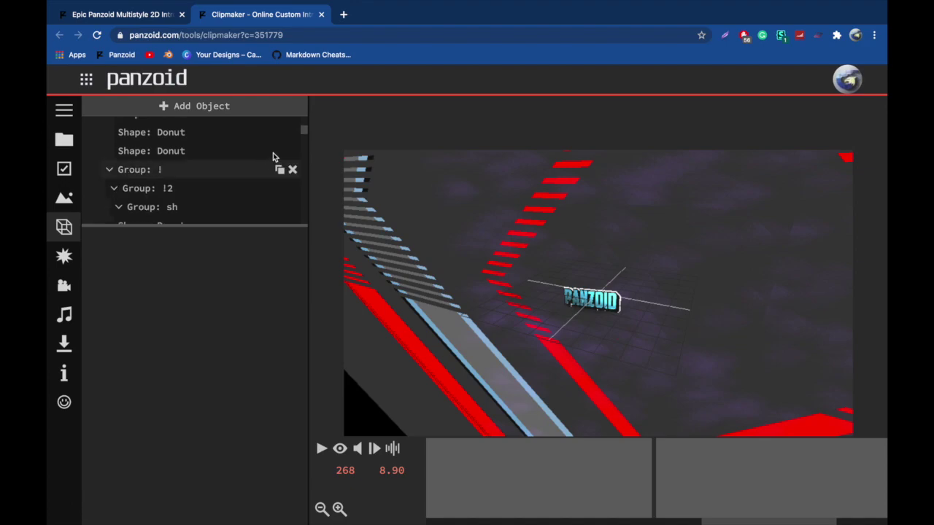
left_click_drag(304, 133, 233, 180)
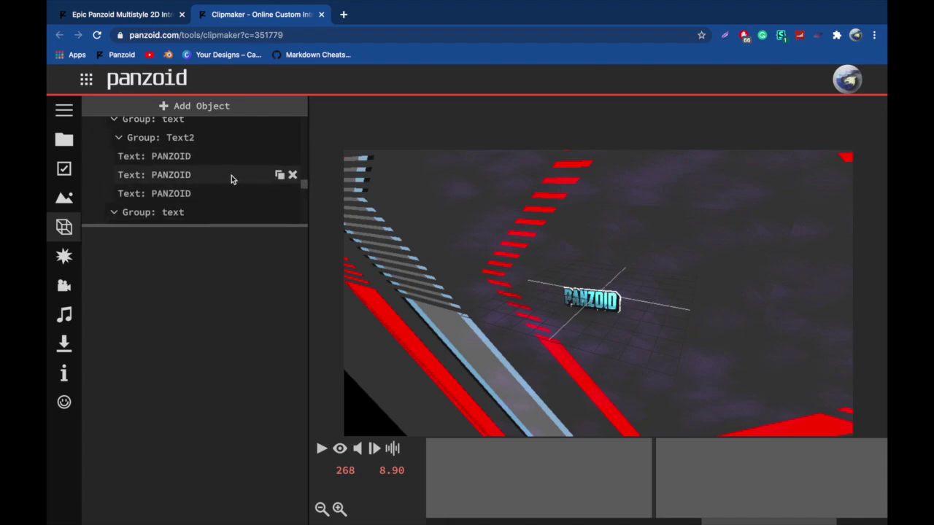
scroll(229, 177, "up", 2)
scroll(195, 143, "up", 2)
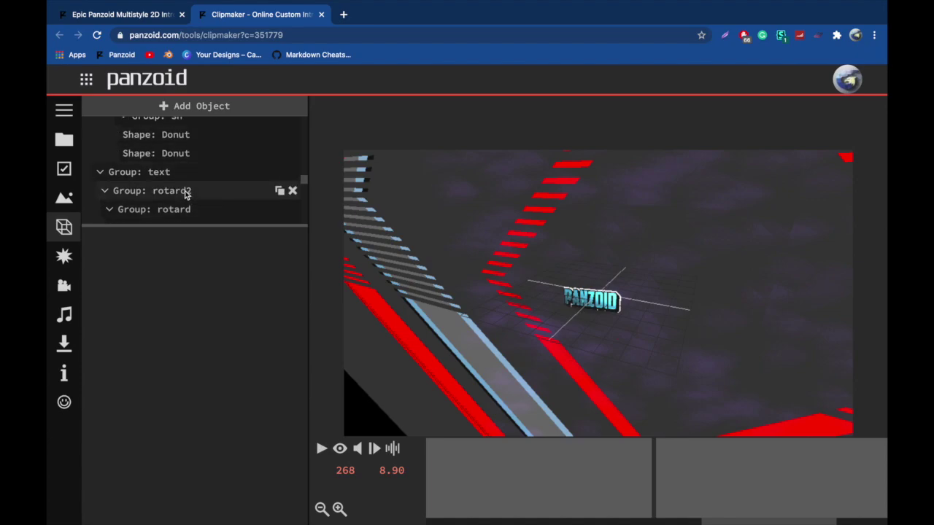
scroll(186, 193, "up", 4)
scroll(186, 194, "down", 8)
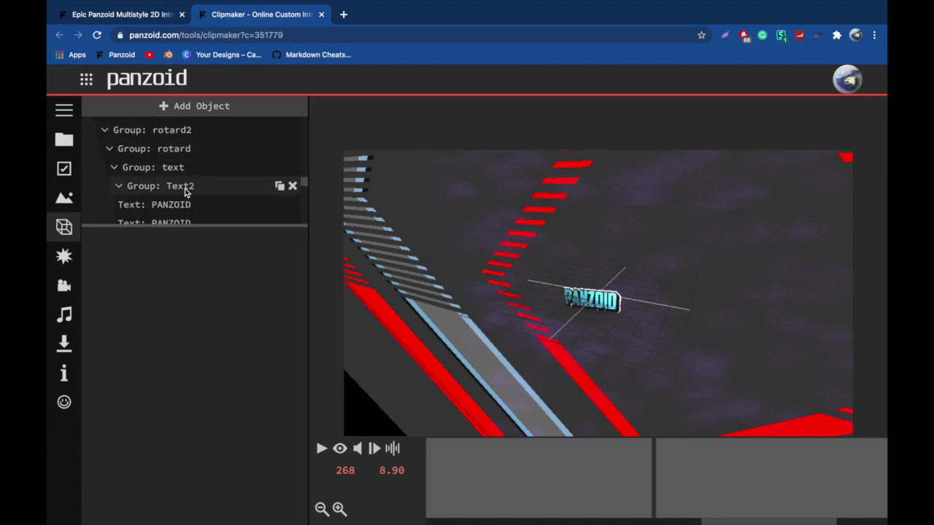
scroll(186, 191, "down", 1)
left_click(185, 182)
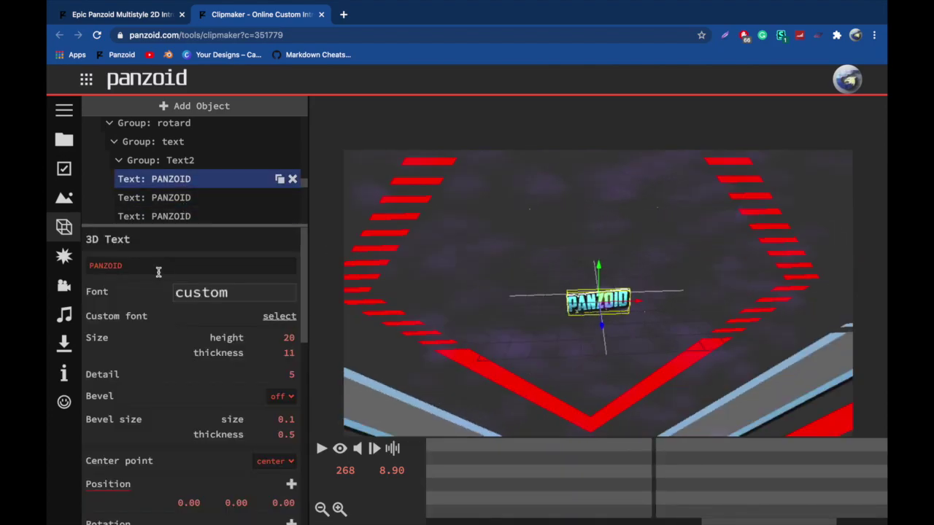
left_click_drag(140, 267, 58, 264)
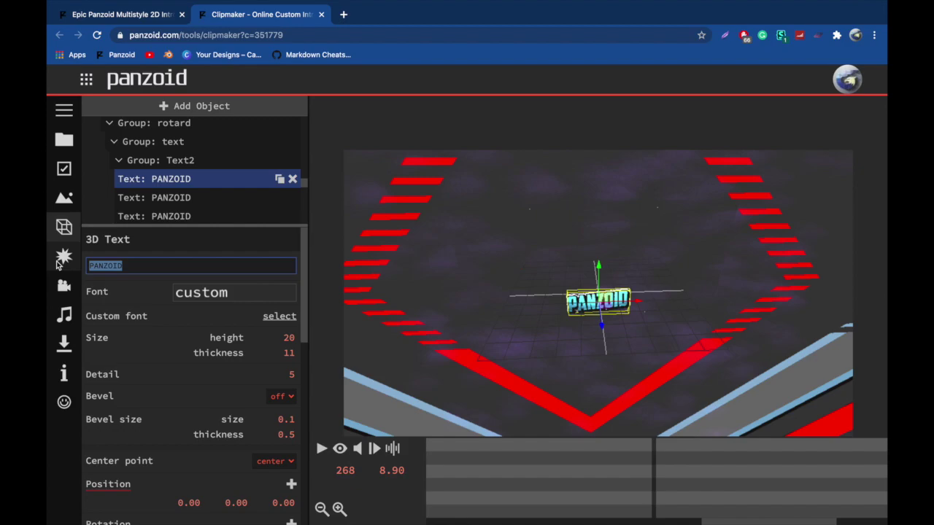
type("vipex")
Change the second and third PANZOID text objects in the same Text2 group to "vipex".
left_click(172, 197)
left_click(124, 265)
type("vipex")
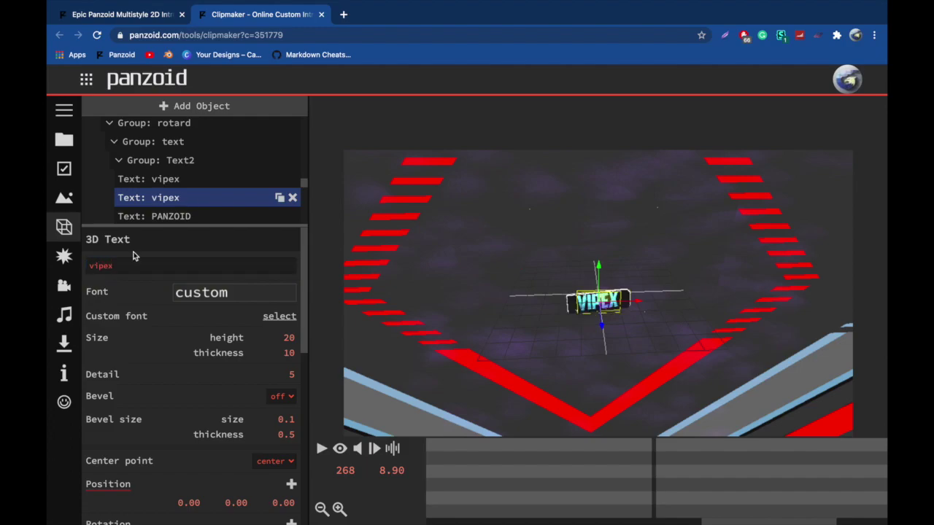
left_click(172, 216)
left_click(149, 264)
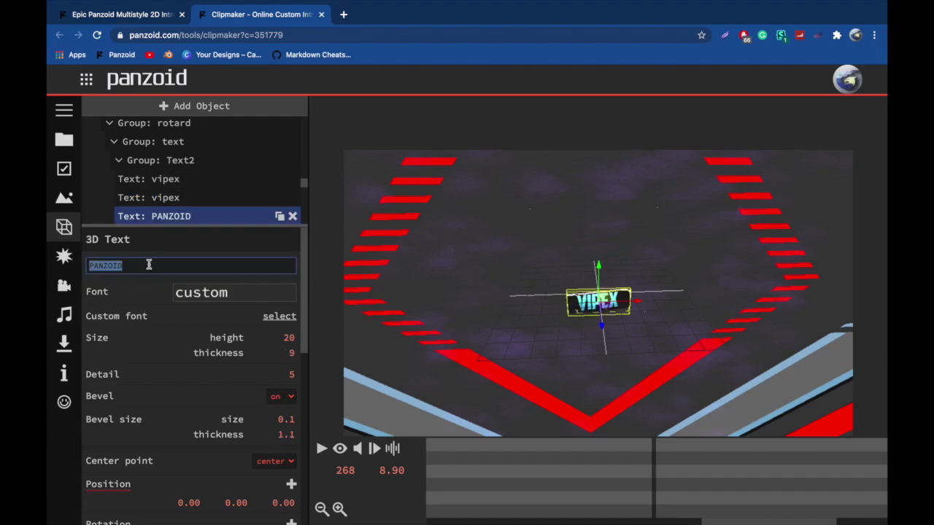
type("vipex")
key("Return")
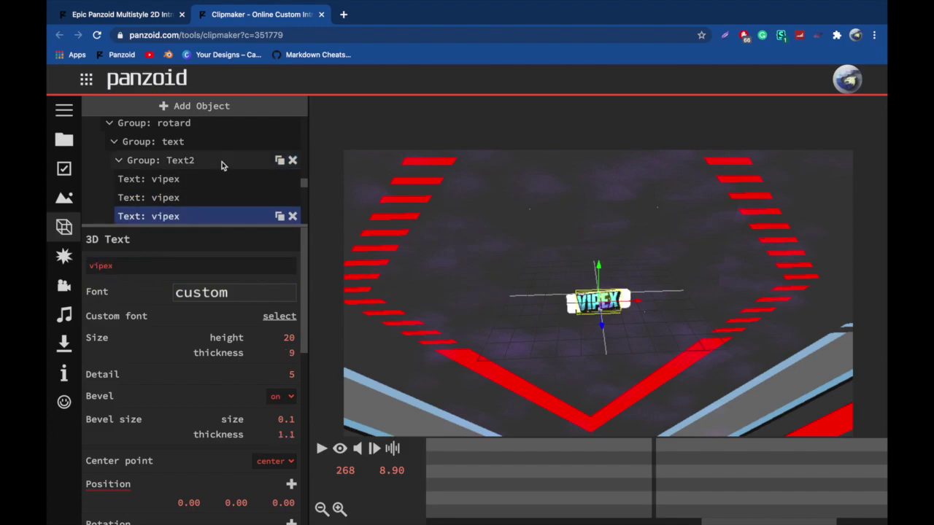
Change the remaining PANZOID text object in the following Text2 group to "vipex".
scroll(222, 166, "down", 1)
scroll(222, 166, "down", 2)
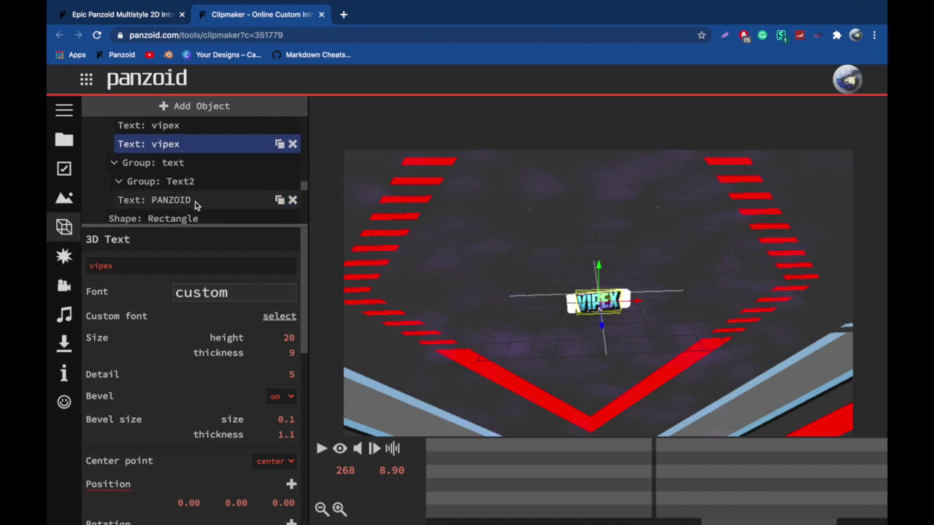
left_click(193, 200)
left_click(145, 270)
type("vipex")
key("Return")
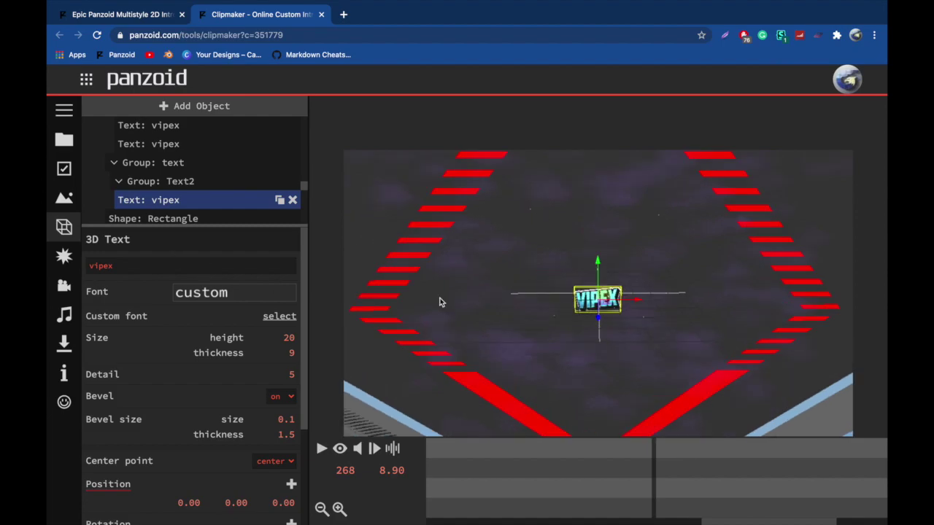
Play the edited intro from frame 1 to check the new text, and pause it.
left_click(349, 471)
type("1")
key("Return")
key("space")
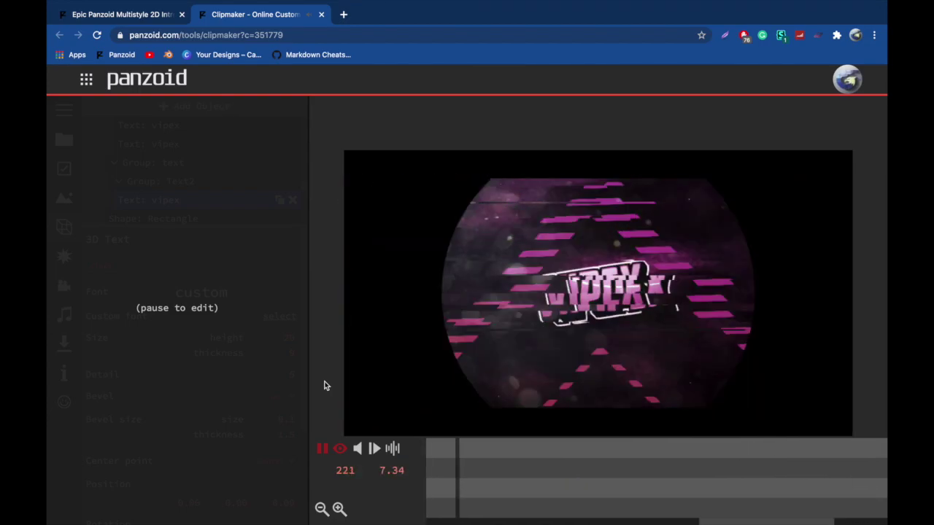
key("space")
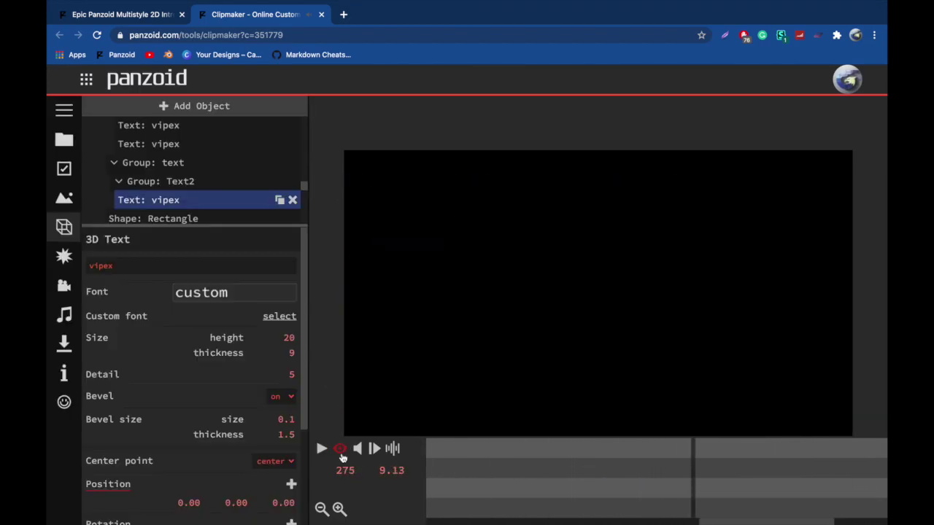
Open the video download settings and set the render mode to good quality.
left_click(72, 349)
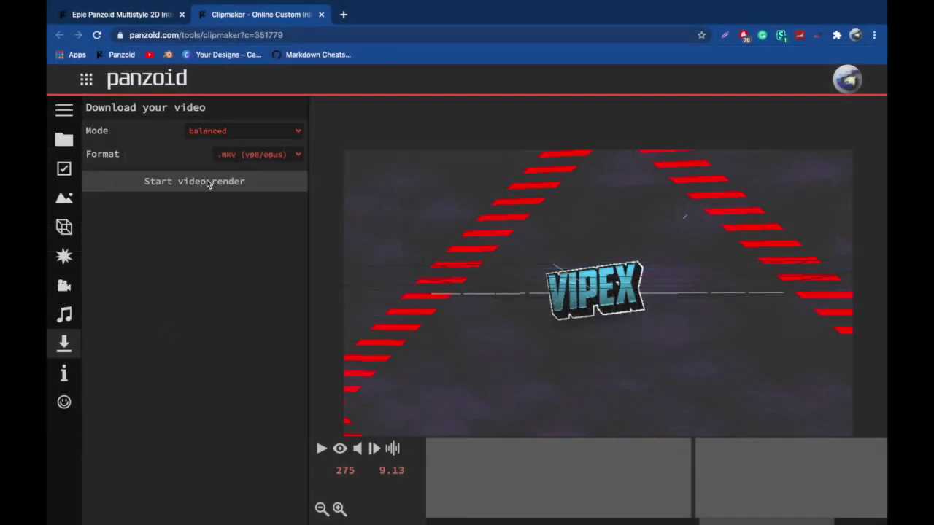
left_click(211, 134)
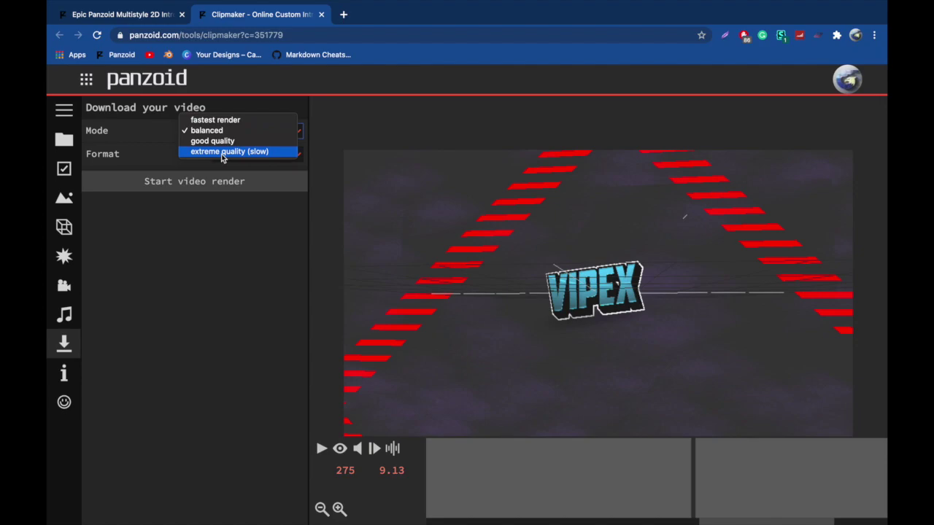
left_click(172, 158)
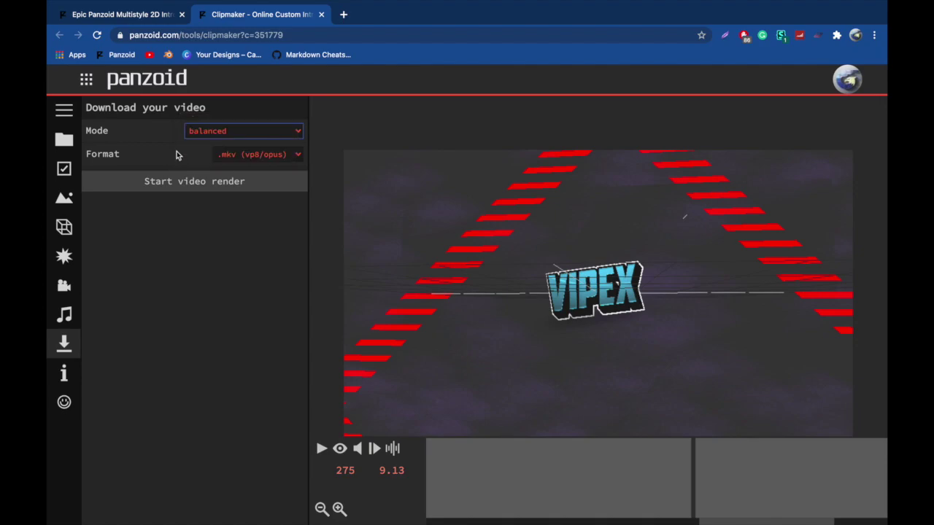
left_click(210, 136)
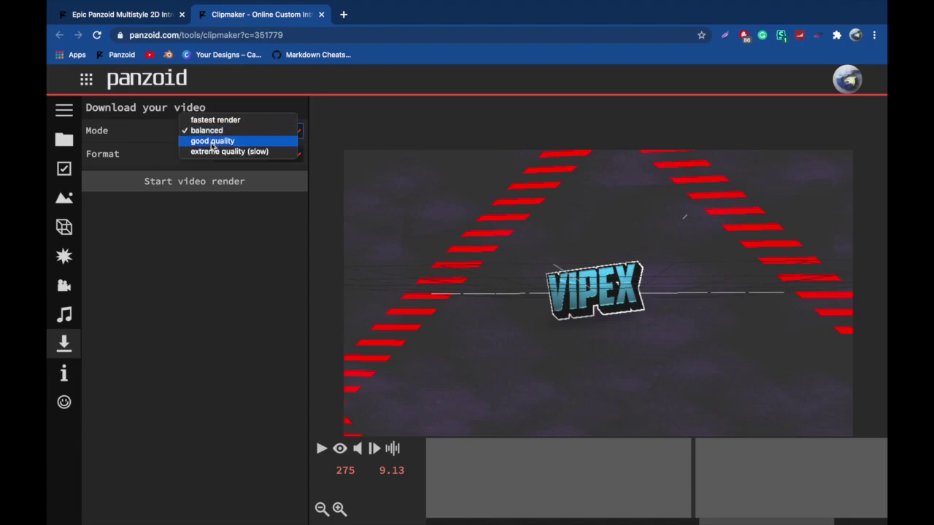
left_click(212, 144)
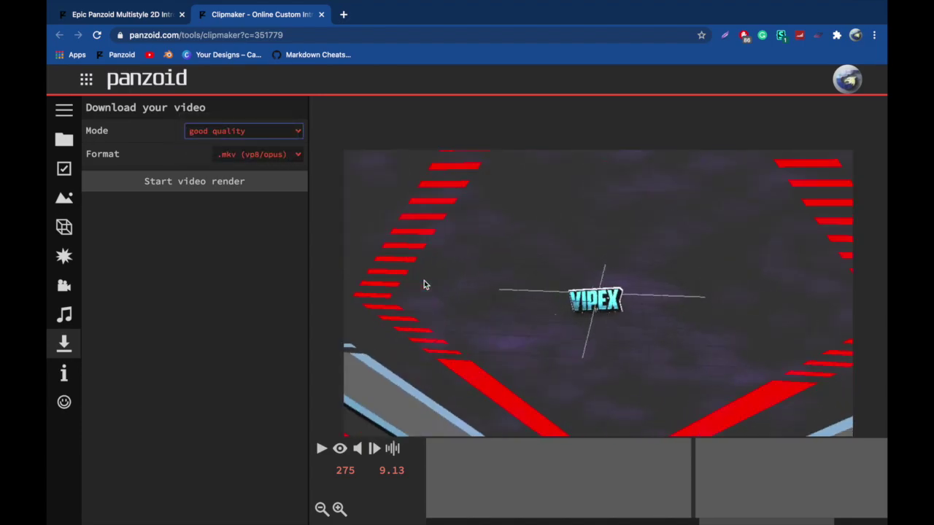
Check the available output formats and choose .mkv (vp8/opus) for the video.
left_click(228, 156)
left_click(168, 156)
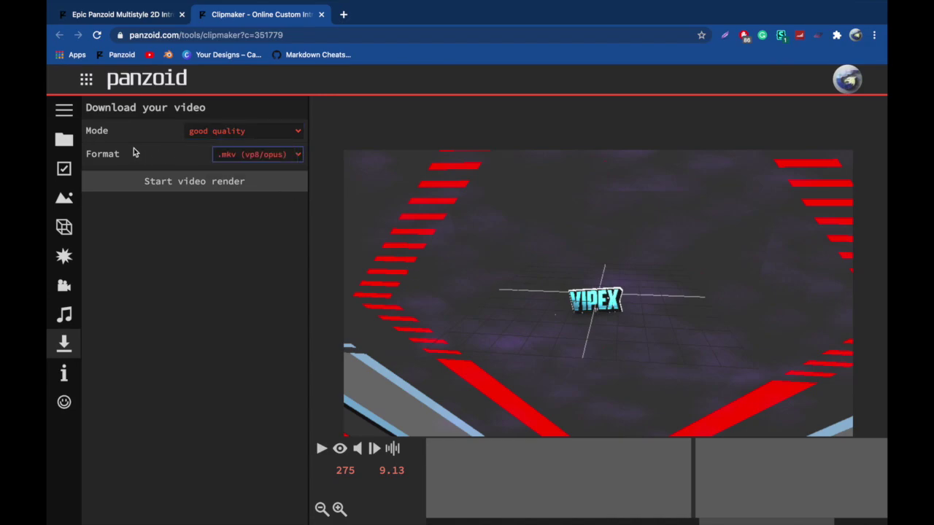
left_click(239, 160)
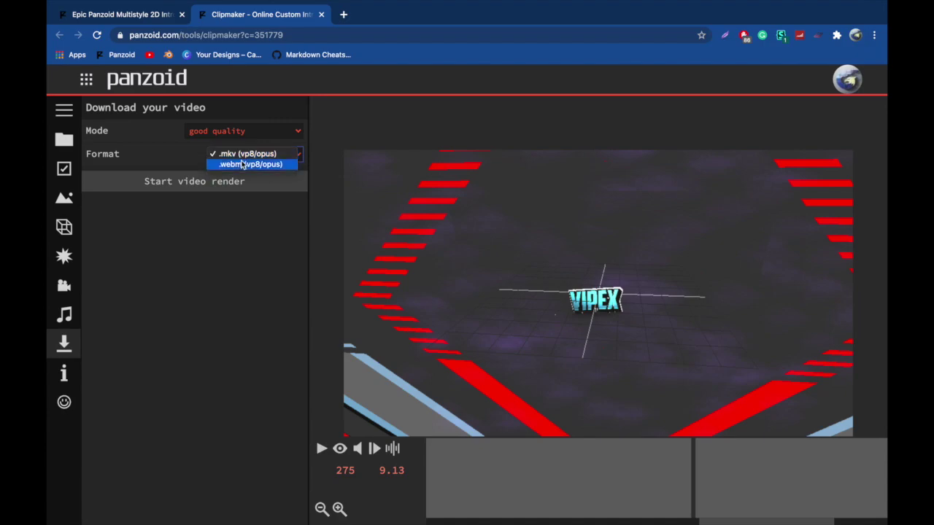
left_click(243, 154)
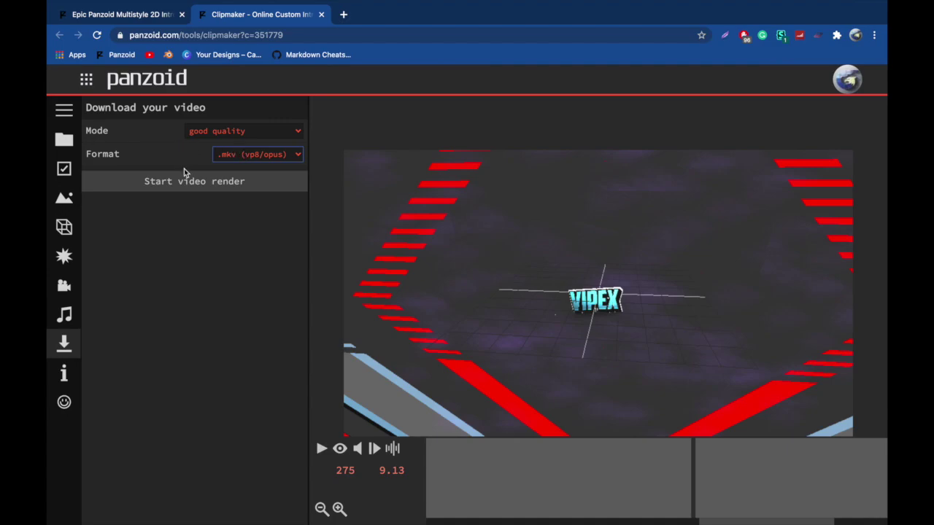
left_click(205, 152)
Render the intro video, and download and open the finished file.
left_click(194, 180)
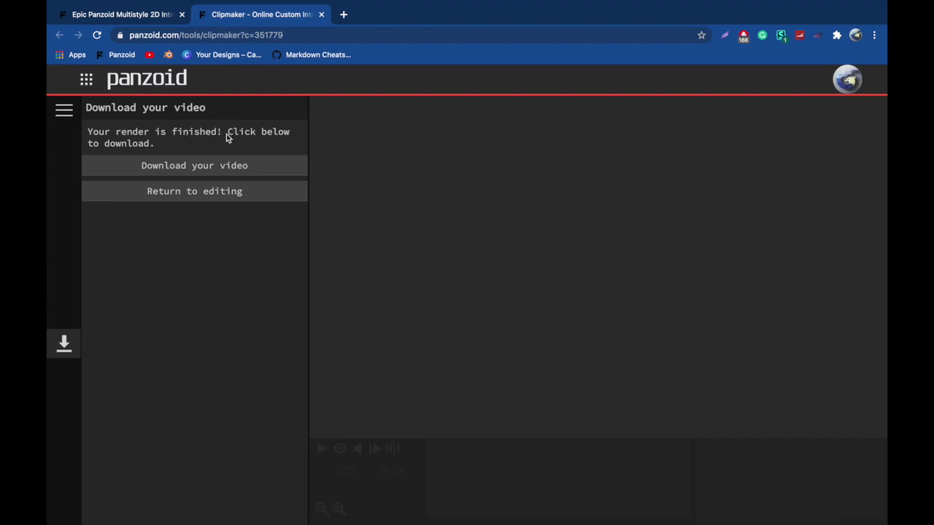
left_click(194, 166)
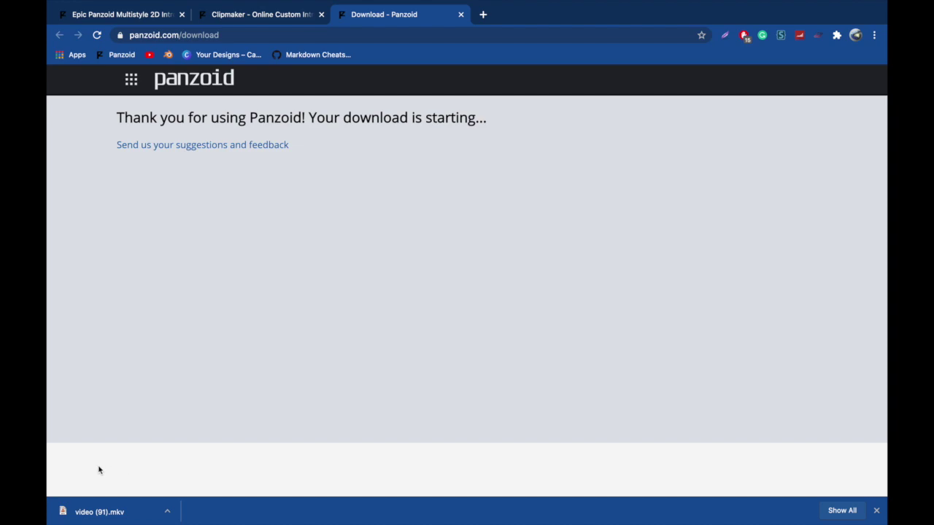
left_click(122, 508)
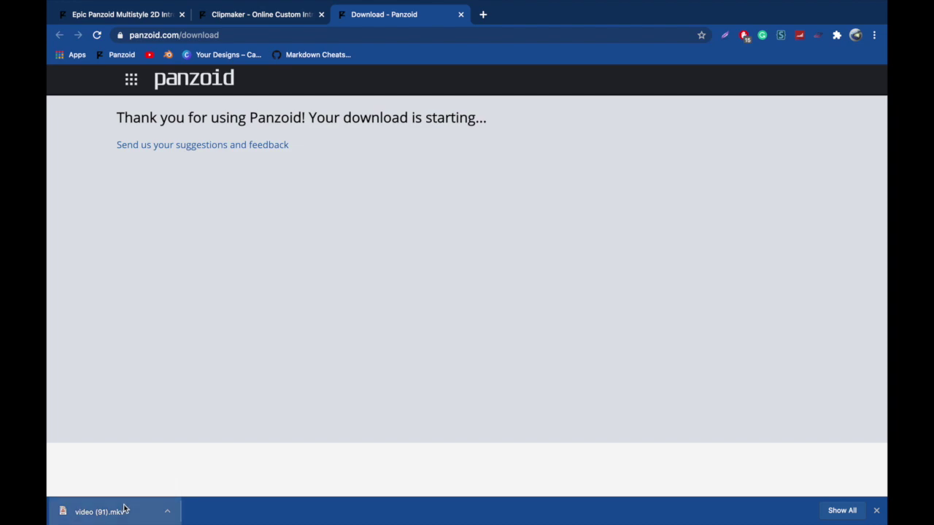